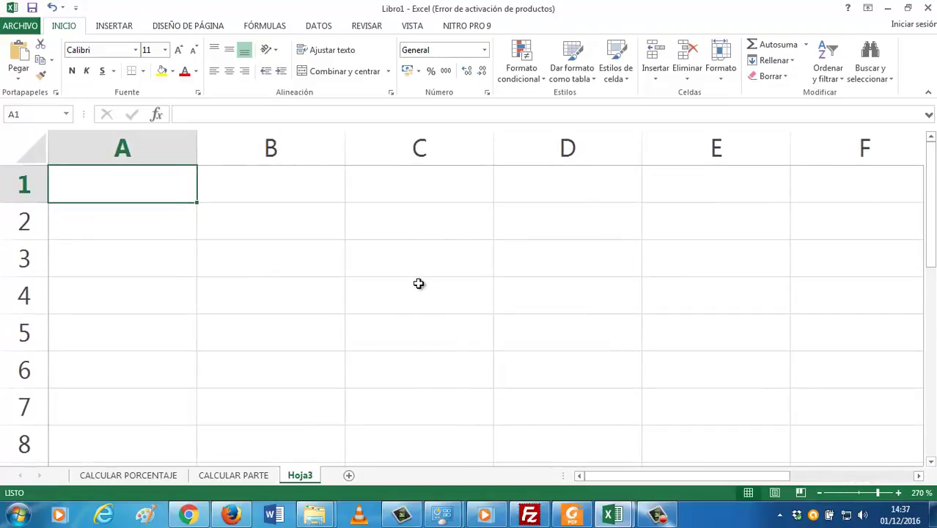
Enter the heading "%DTO" in cell A1
{"action": "type", "text": "p"}
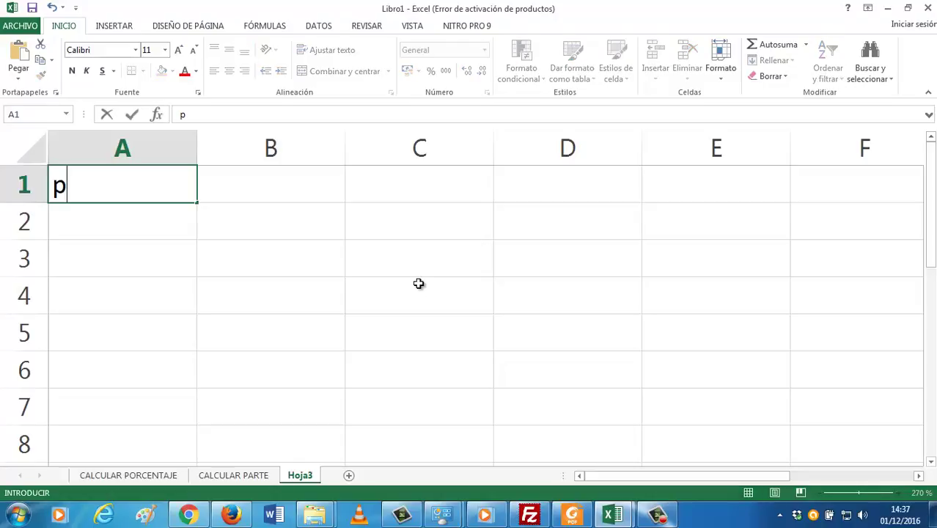
{"action": "key", "text": "BackSpace"}
{"action": "type", "text": "DES"}
{"action": "key", "text": "BackSpace"}
{"action": "key", "text": "BackSpace"}
{"action": "key", "text": "BackSpace"}
{"action": "type", "text": "%DTO"}
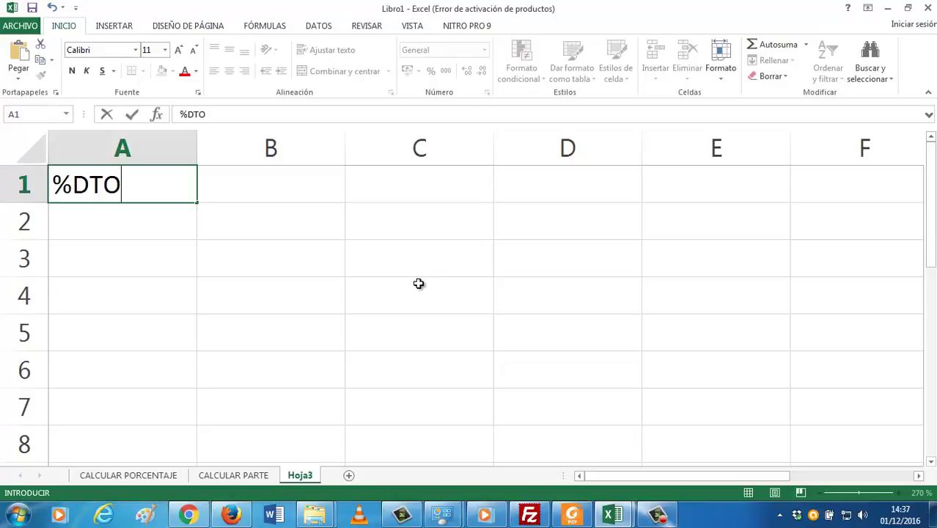
{"action": "key", "text": "Return"}
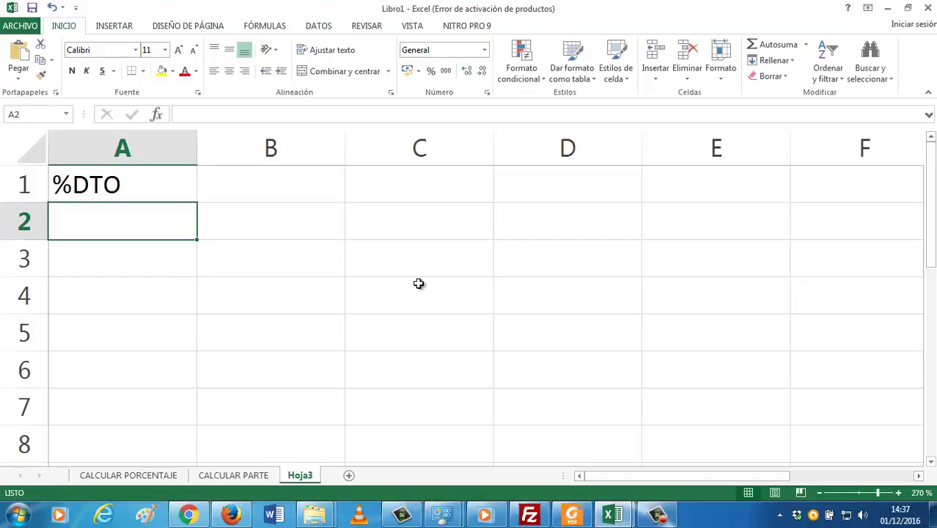
Enter 0,20 in cell A2 and format it as a percentage
{"action": "type", "text": "0,20"}
{"action": "key", "text": "ctrl+Return"}
{"action": "left_click", "coordinate": [430, 73]}
Enter the heading "PANTALÓN" in B1 and the price 50 in B2, formatted as euro accounting
{"action": "left_click", "coordinate": [274, 180]}
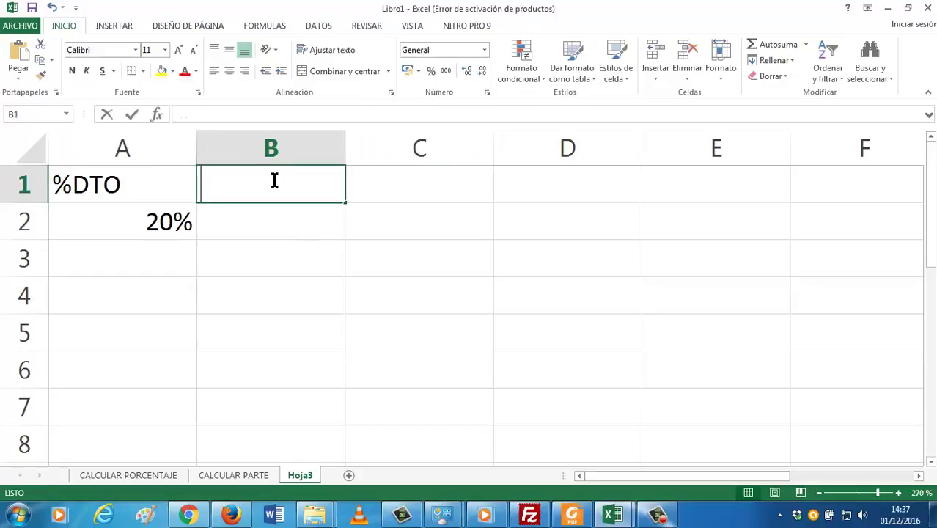
{"action": "type", "text": "PANTALÓN"}
{"action": "key", "text": "Return"}
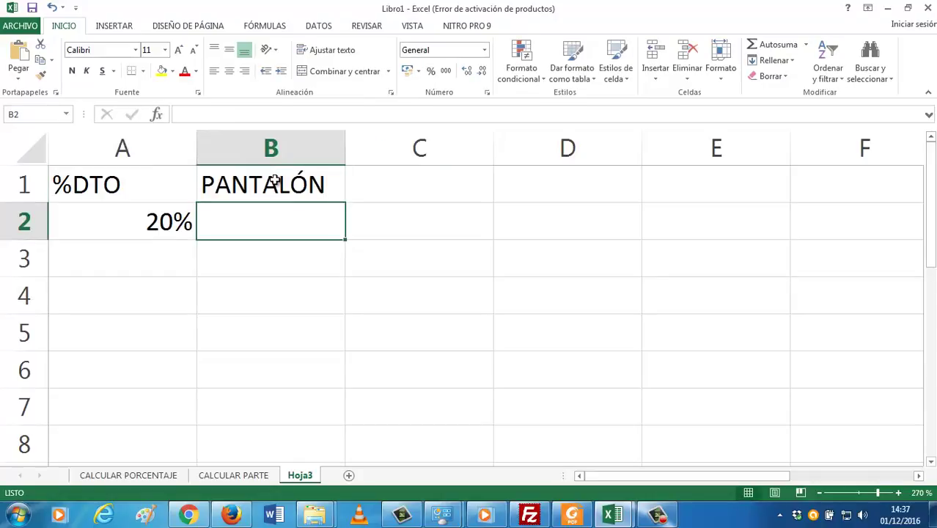
{"action": "type", "text": "50"}
{"action": "key", "text": "Return"}
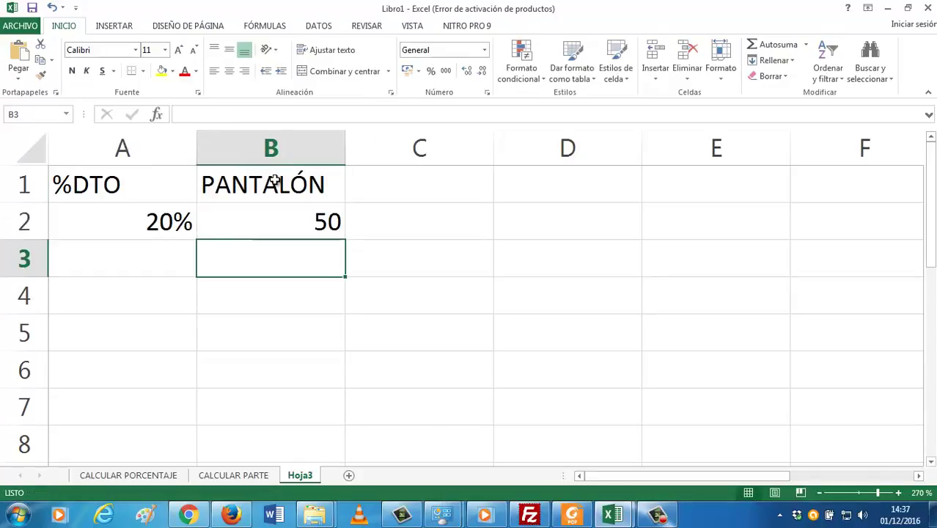
{"action": "key", "text": "Up"}
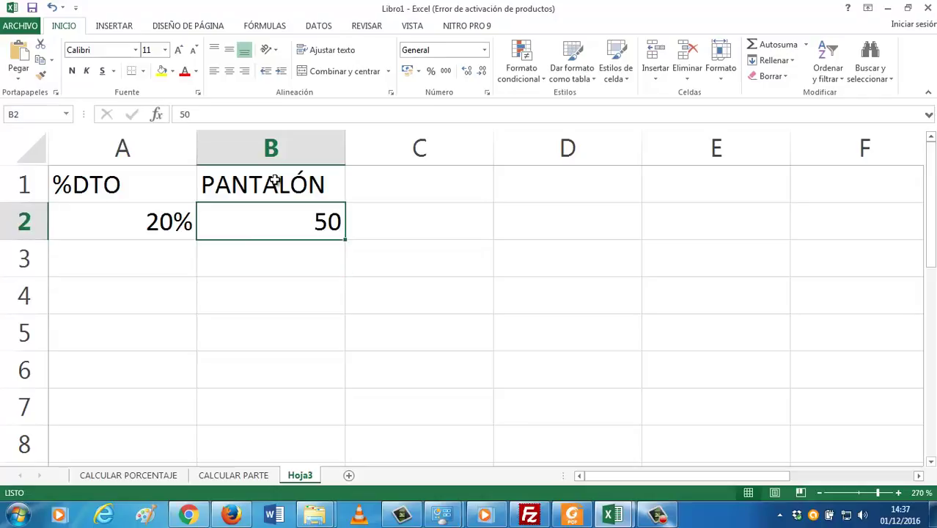
{"action": "left_click", "coordinate": [407, 71]}
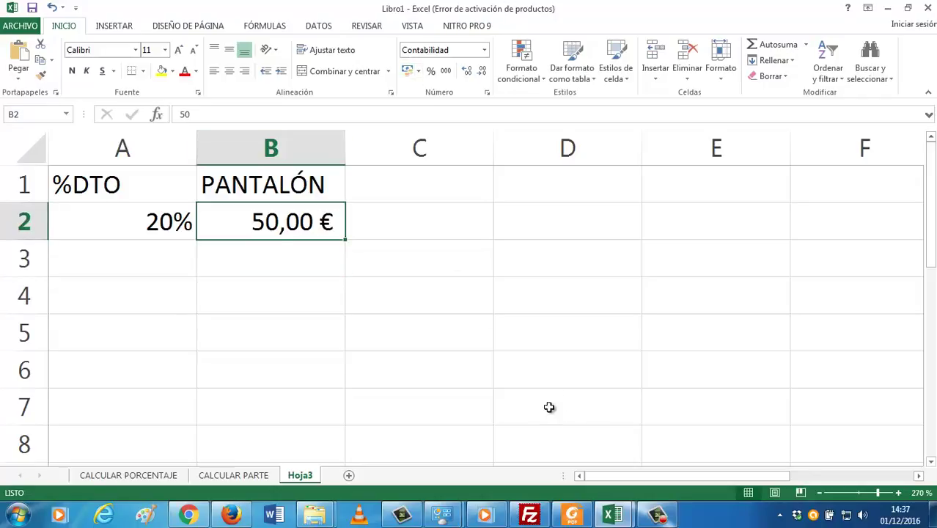
Enter the heading "CTAD REBAJADA" in cell C1
{"action": "left_click", "coordinate": [424, 187]}
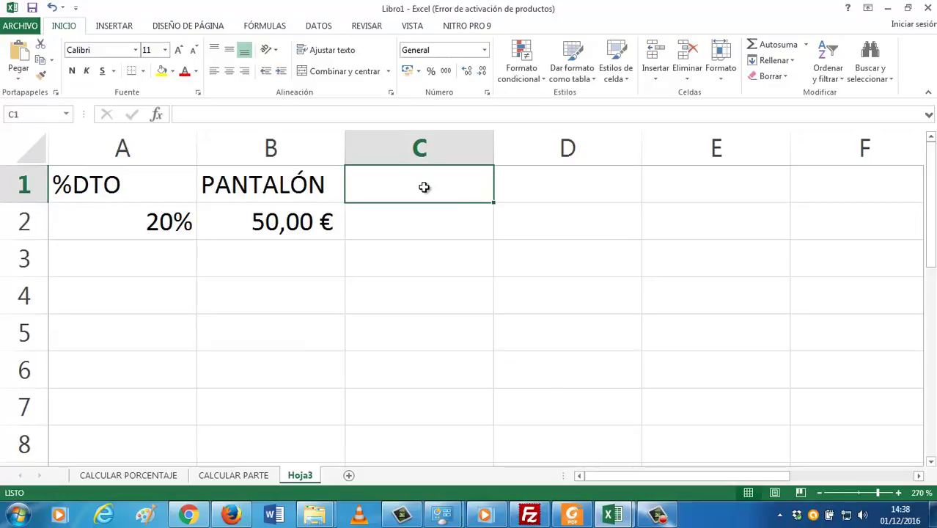
{"action": "type", "text": "CTAD REBAJ"}
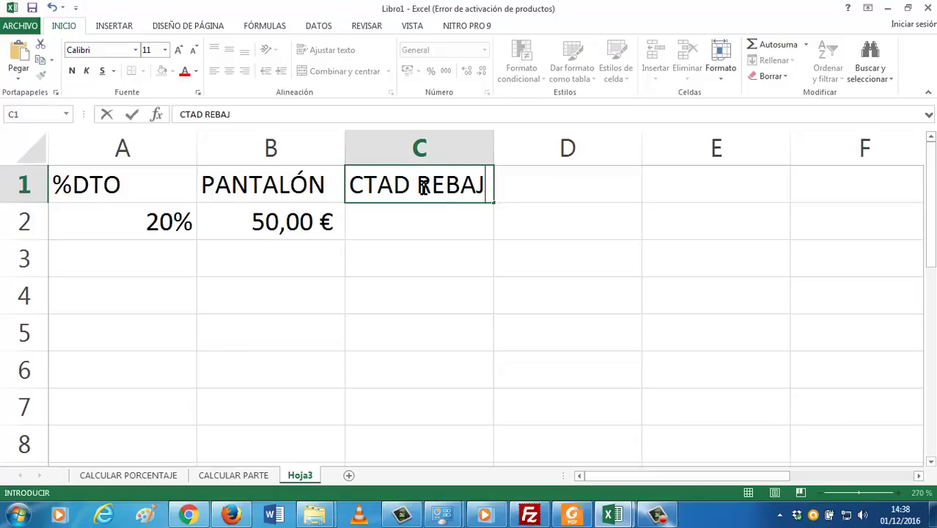
{"action": "type", "text": "ADA"}
{"action": "key", "text": "Return"}
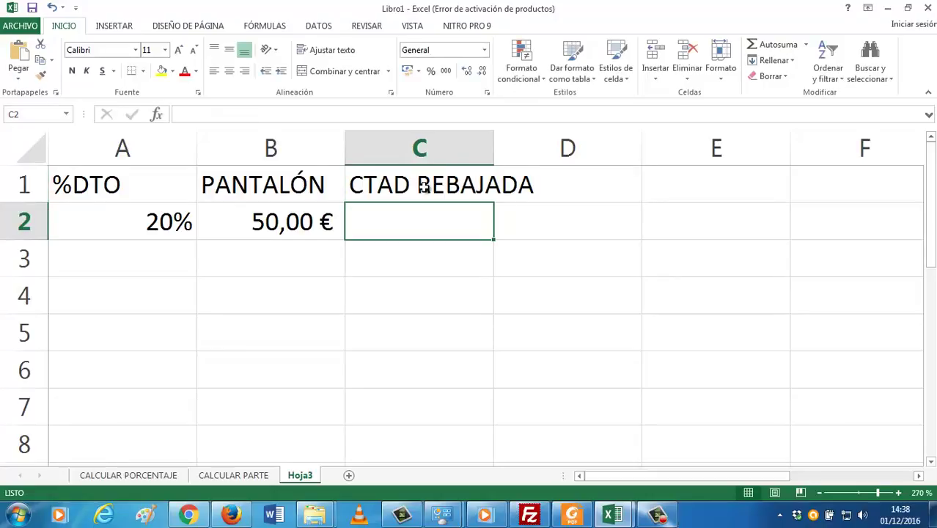
Calculate the discounted amount in C2 with the formula =A2*B2
{"action": "type", "text": "="}
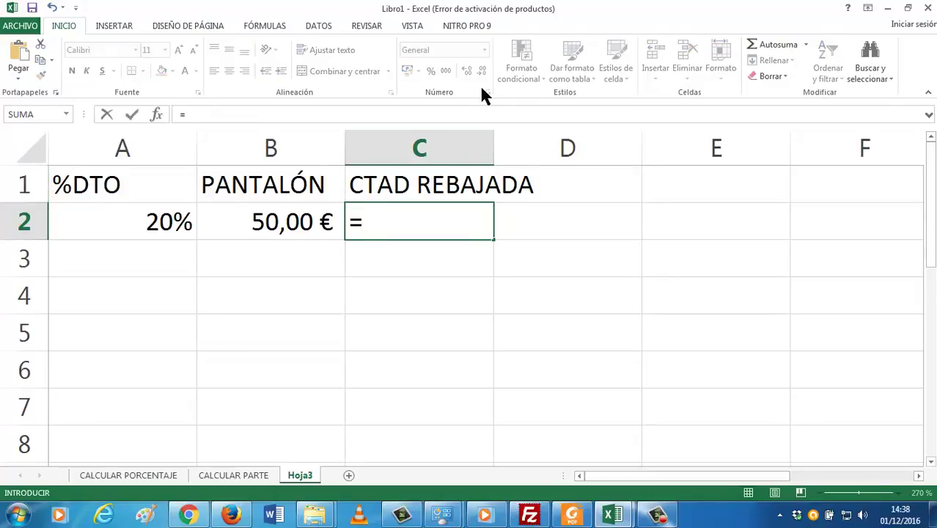
{"action": "left_click", "coordinate": [173, 224]}
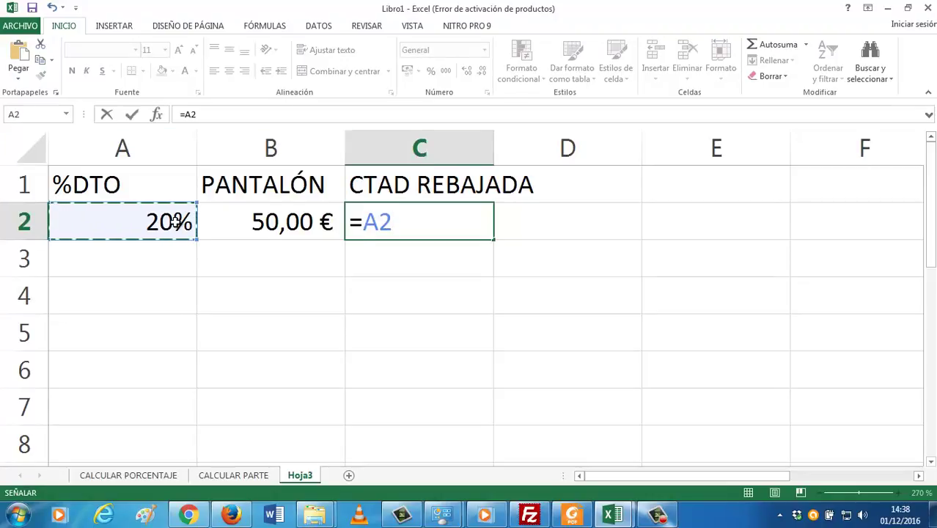
{"action": "type", "text": "*"}
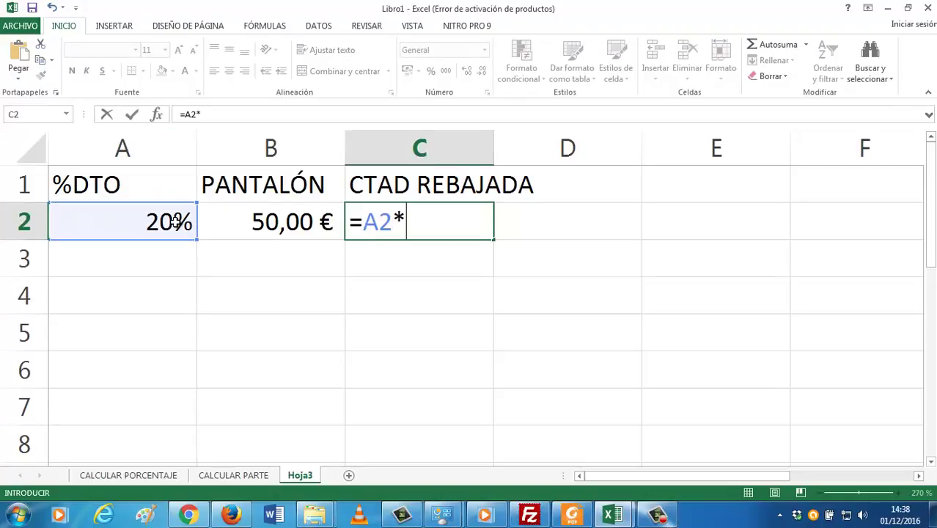
{"action": "left_click", "coordinate": [240, 225]}
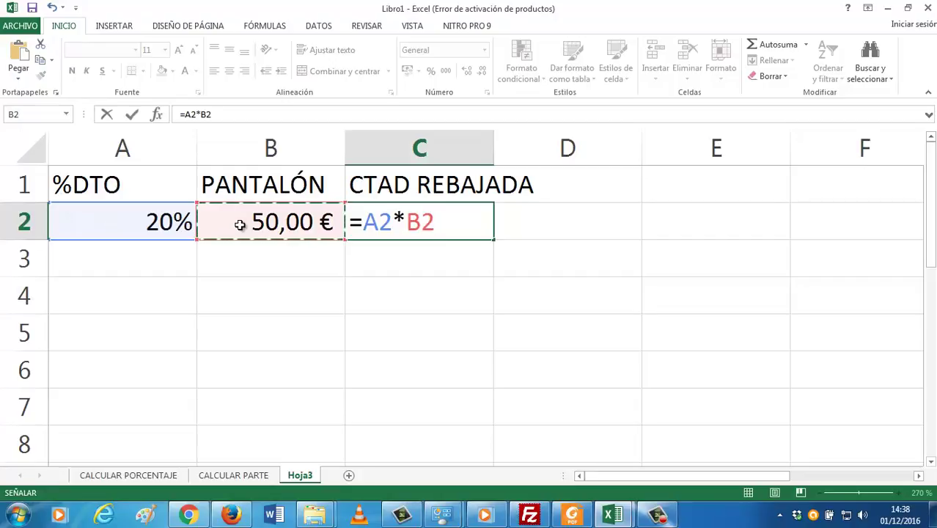
{"action": "key", "text": "Return"}
{"action": "key", "text": "Up"}
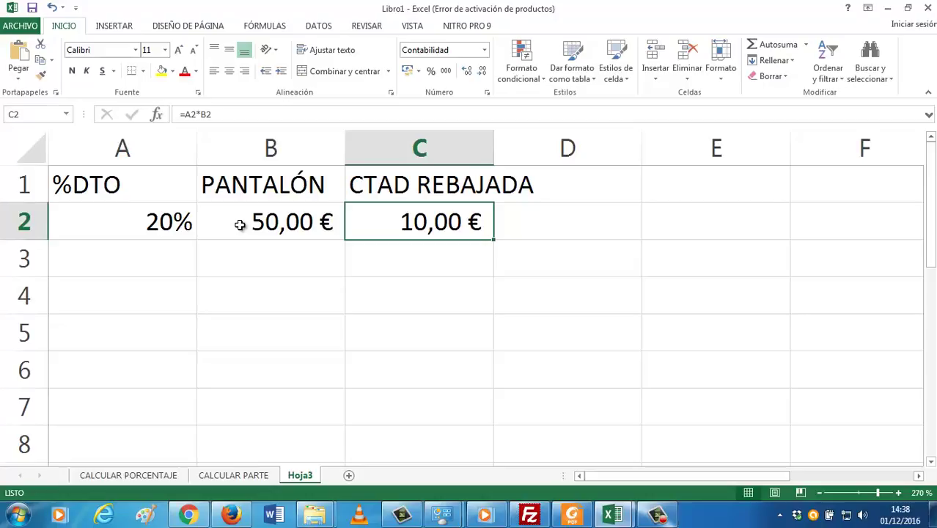
Autofit column C to its heading and review the formula in C2 without changing it
{"action": "double_click", "coordinate": [496, 154]}
{"action": "double_click", "coordinate": [458, 228]}
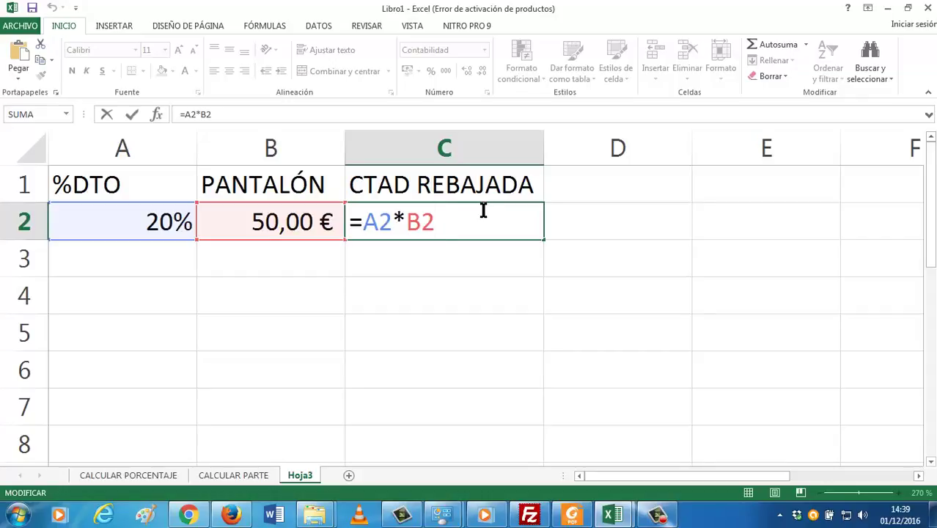
{"action": "key", "text": "Return"}
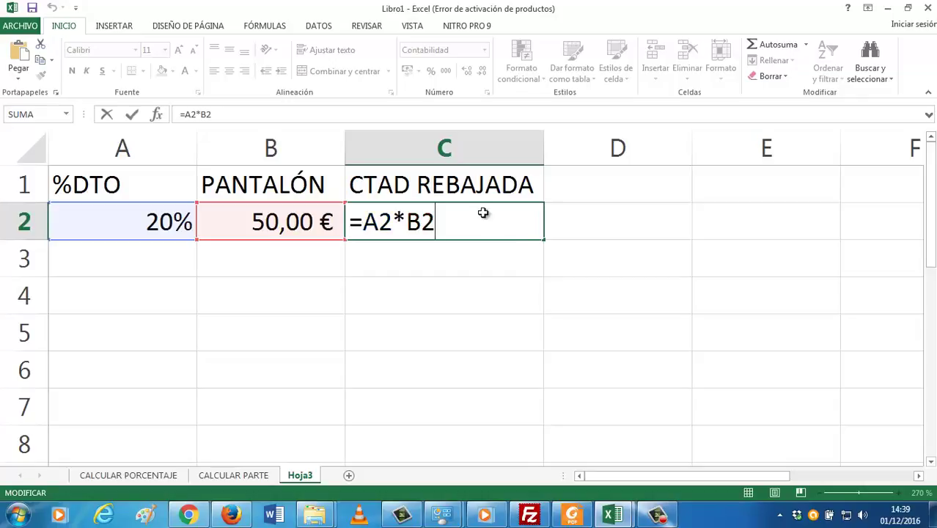
Enter the heading "PRECIO" in cell D1
{"action": "left_click", "coordinate": [547, 185]}
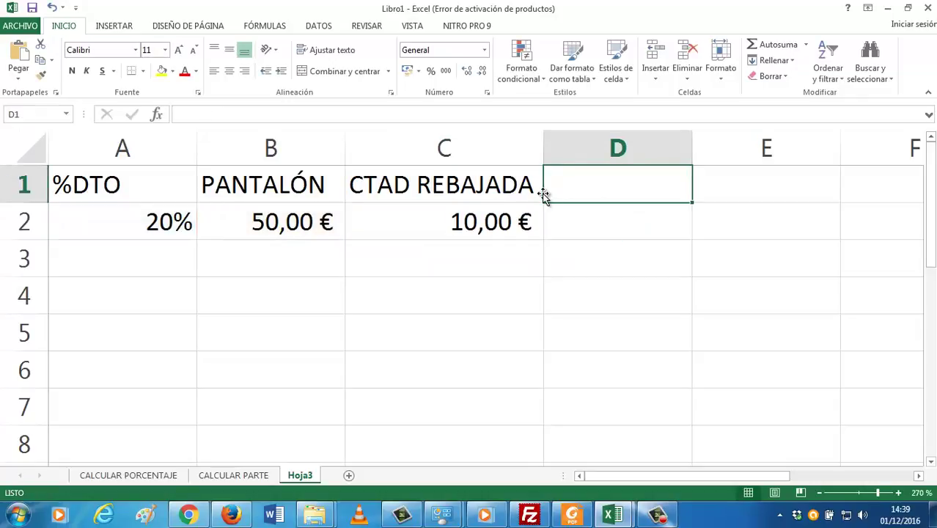
{"action": "type", "text": "PRECIO"}
{"action": "key", "text": "Return"}
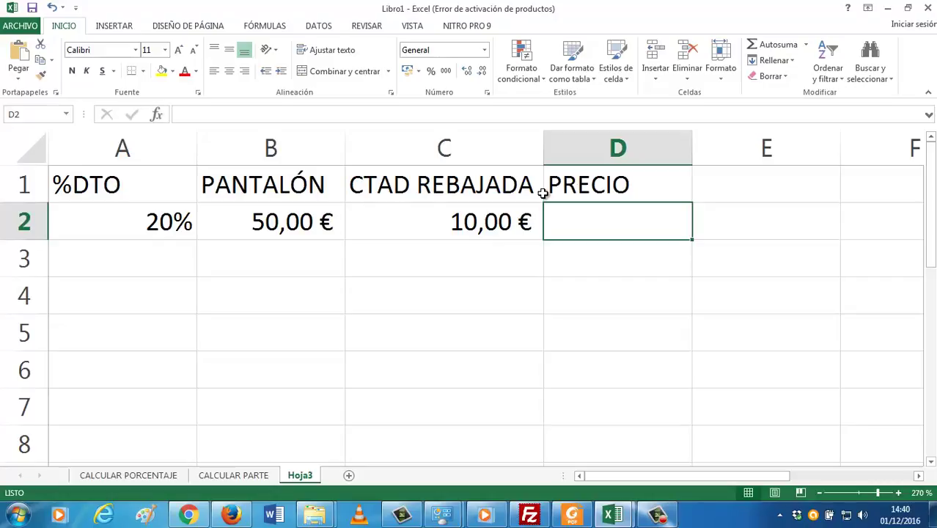
Calculate the final price in D2 by subtracting the discounted amount, using the formula =B2-C2
{"action": "type", "text": "="}
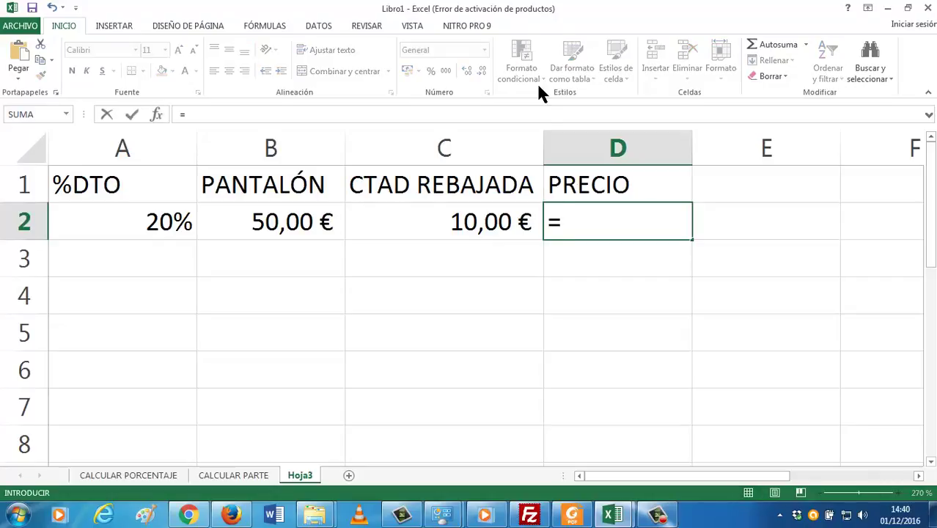
{"action": "left_click", "coordinate": [297, 224]}
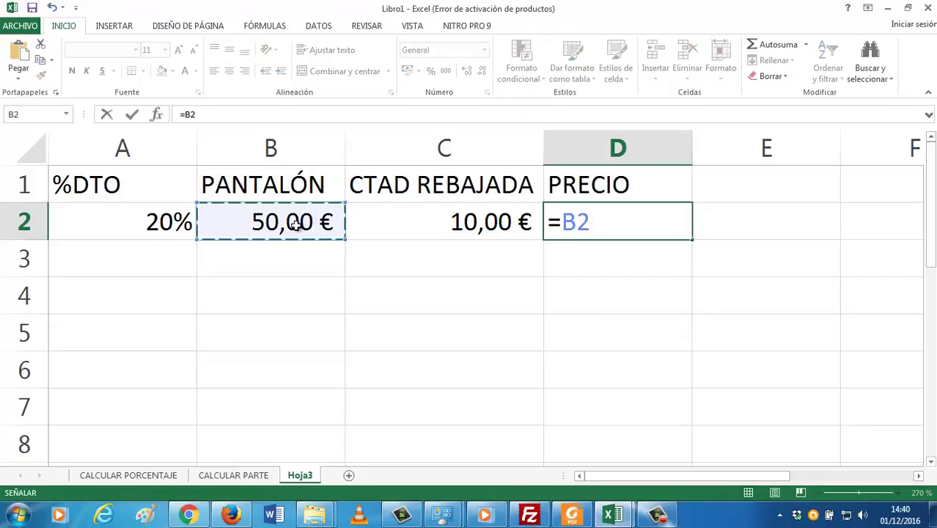
{"action": "type", "text": "-"}
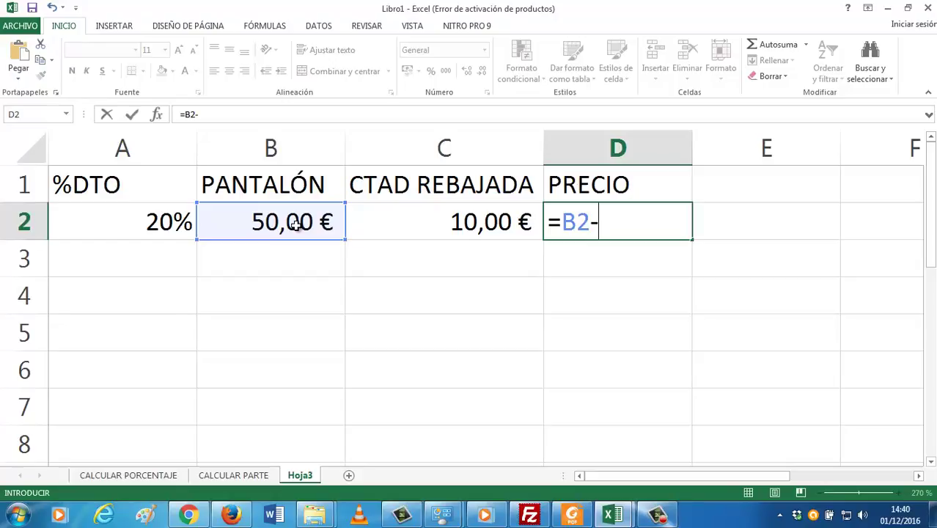
{"action": "left_click", "coordinate": [442, 221]}
{"action": "key", "text": "Return"}
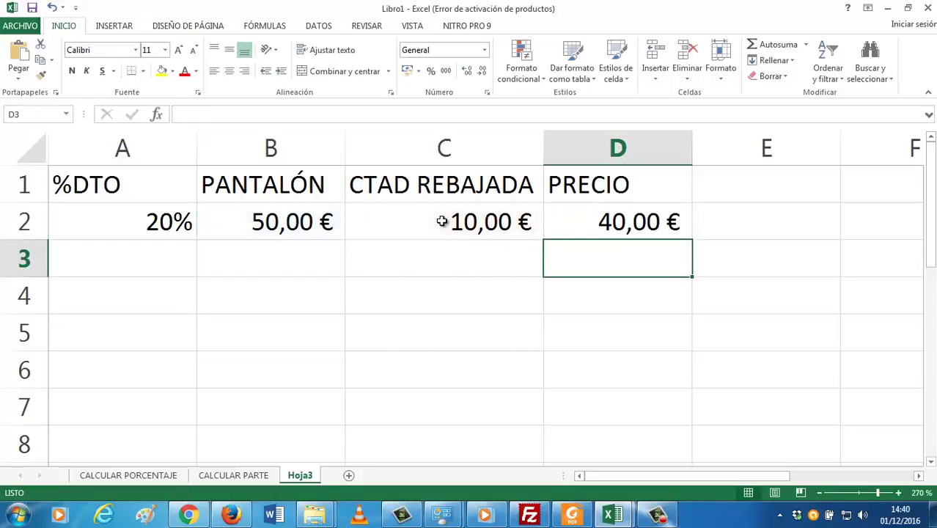
Test the formulas by setting the discount in A2 to 50% and the trouser price in B2 to 300
{"action": "left_click", "coordinate": [167, 221]}
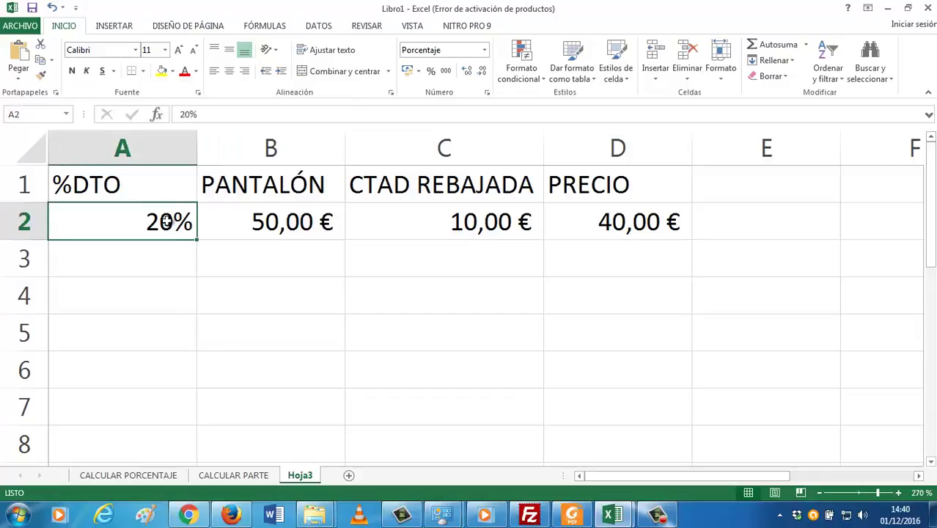
{"action": "type", "text": "50"}
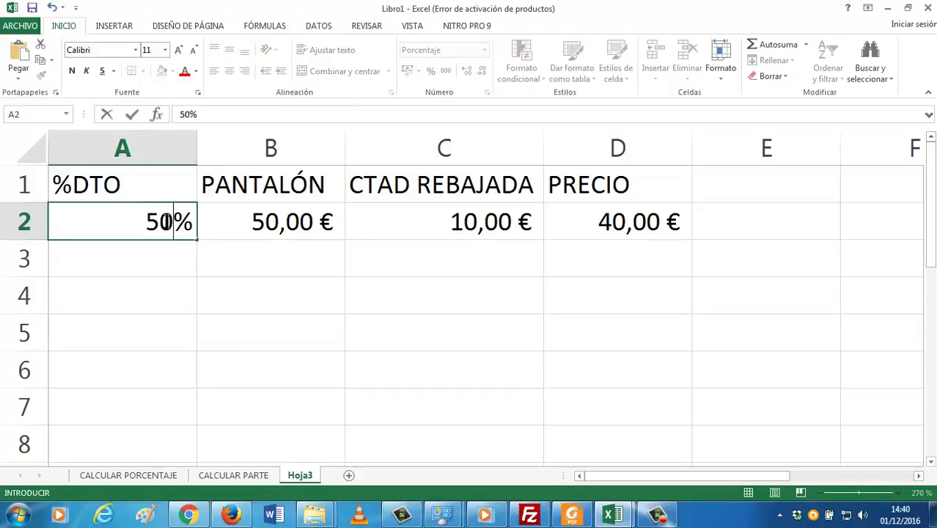
{"action": "key", "text": "Tab"}
{"action": "type", "text": "50"}
{"action": "key", "text": "BackSpace"}
{"action": "key", "text": "BackSpace"}
{"action": "type", "text": "300"}
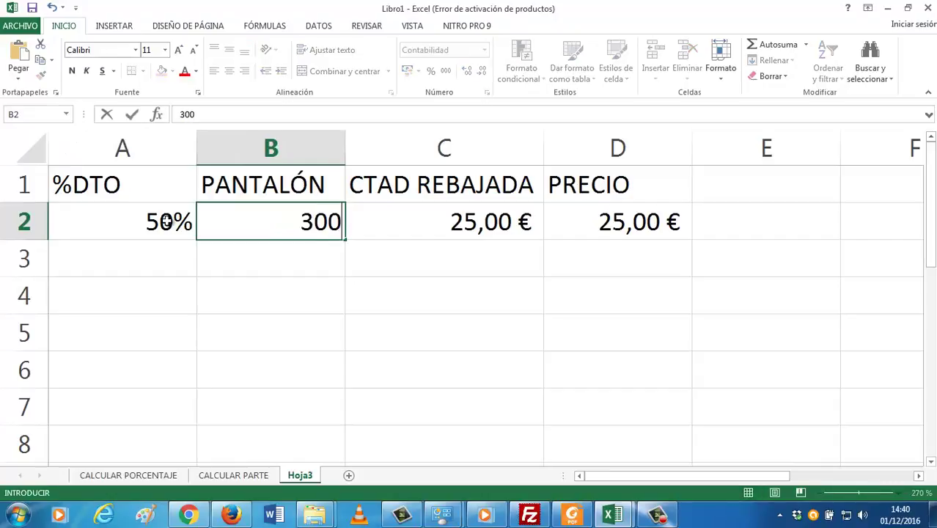
{"action": "key", "text": "Tab"}
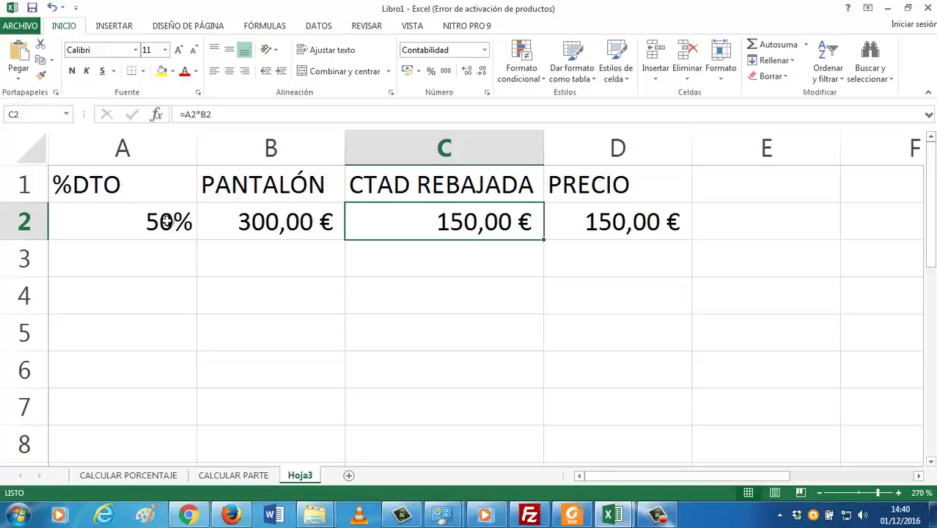
Set the discount in A2 back to 20% and the trouser price in B2 back to 50
{"action": "left_click", "coordinate": [167, 221]}
{"action": "type", "text": "20"}
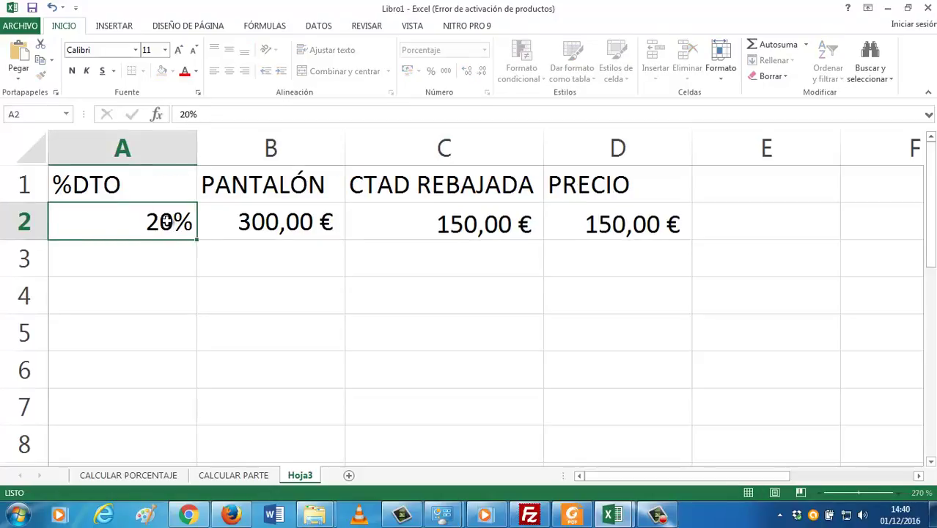
{"action": "key", "text": "Tab"}
{"action": "type", "text": "50"}
{"action": "key", "text": "Tab"}
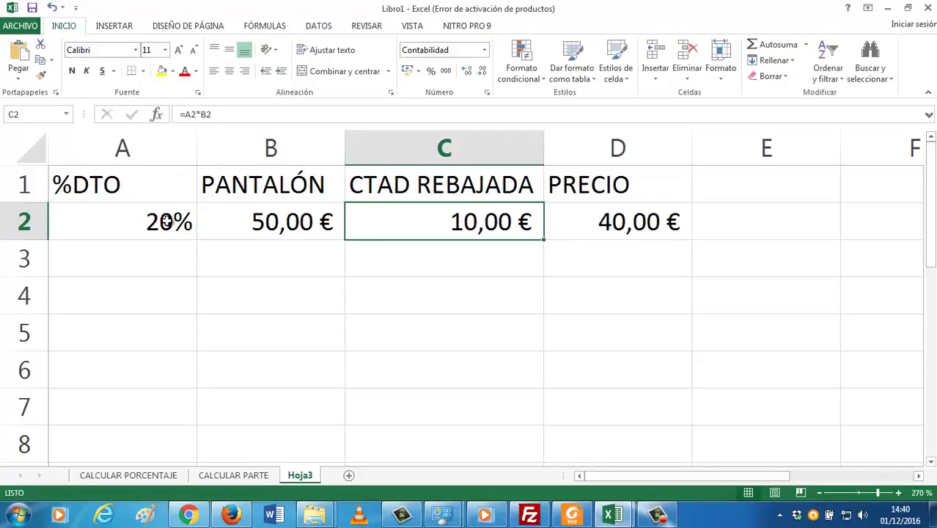